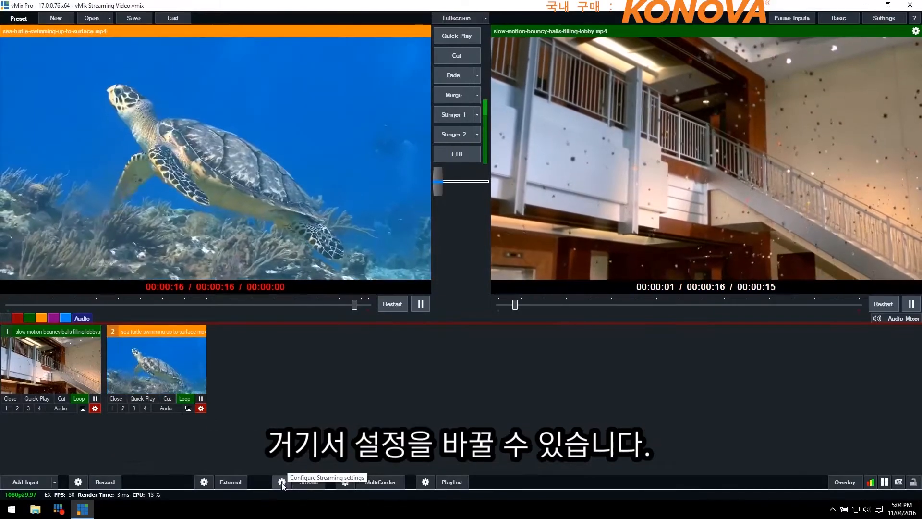
Open the streaming settings and view the form for adding a profile, closing it without creating one
left_click(282, 482)
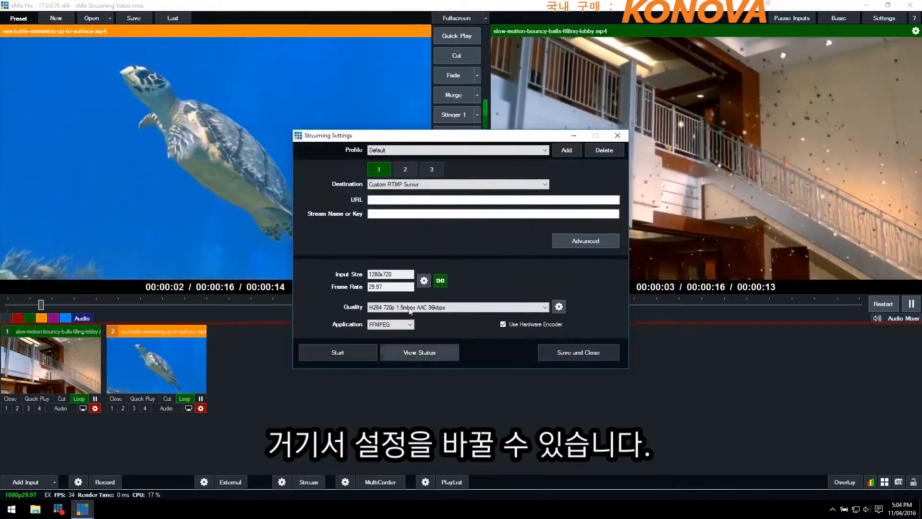
left_click_drag(385, 135, 381, 106)
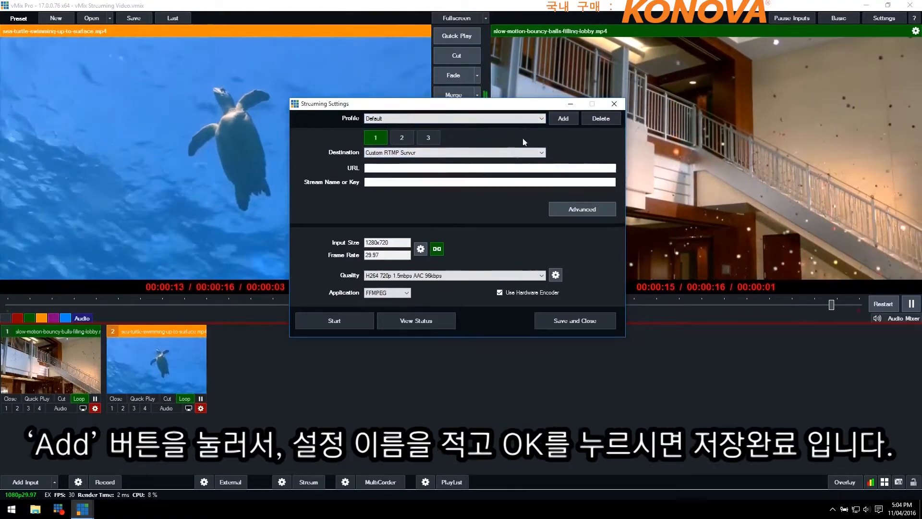
left_click(562, 118)
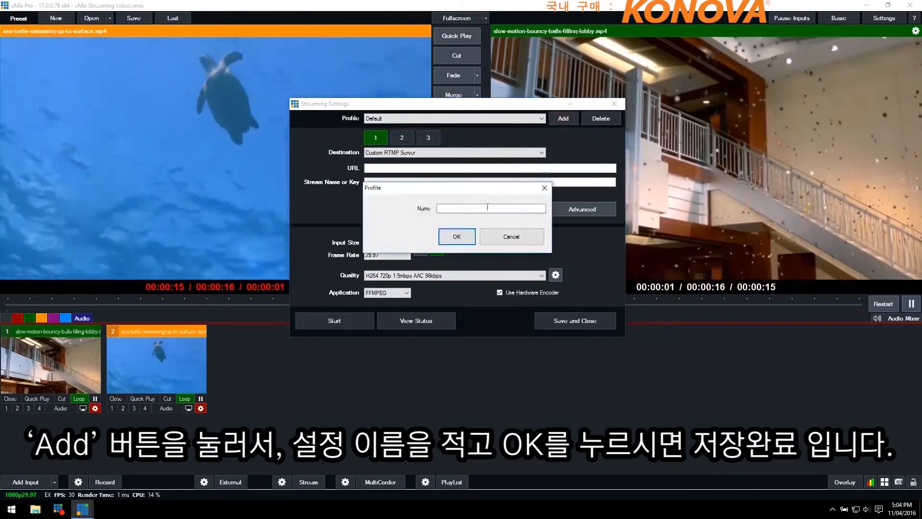
left_click(508, 237)
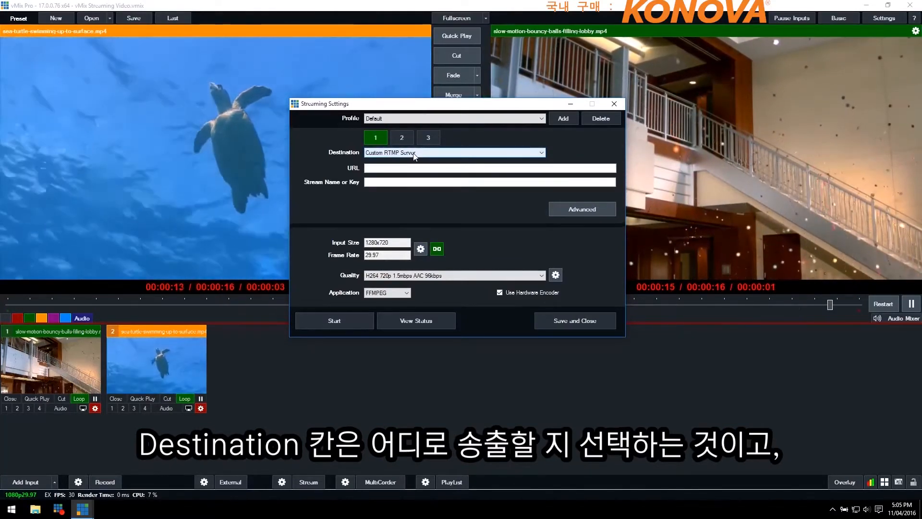
Set the first stream's destination to Ustream and look over its login fields and the other available destinations
left_click(414, 154)
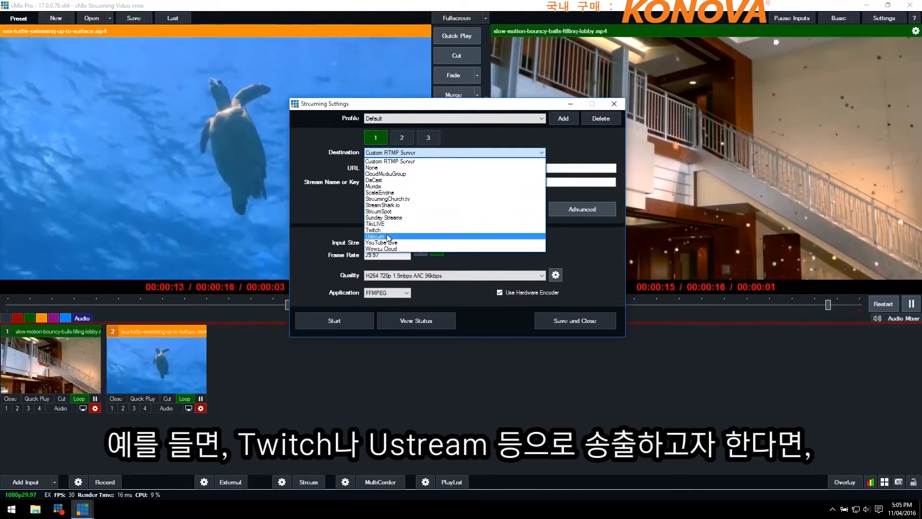
left_click(388, 236)
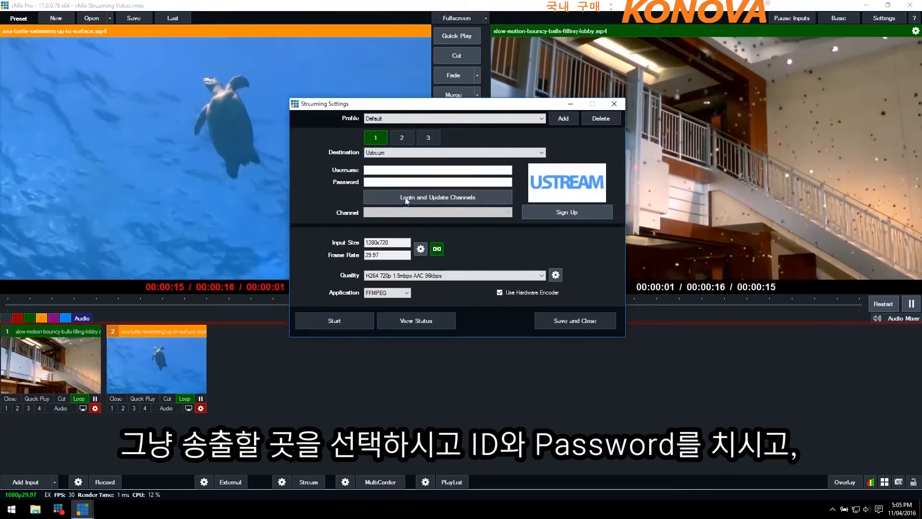
left_click(374, 171)
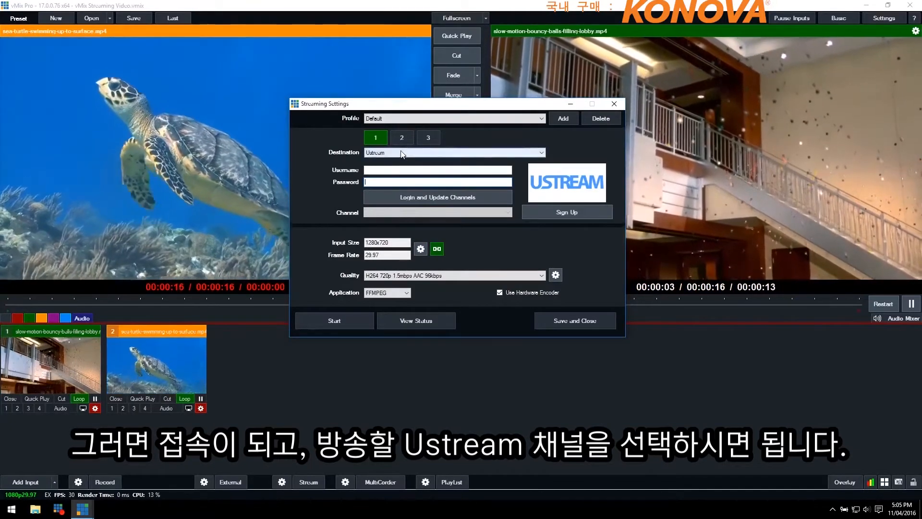
left_click(394, 152)
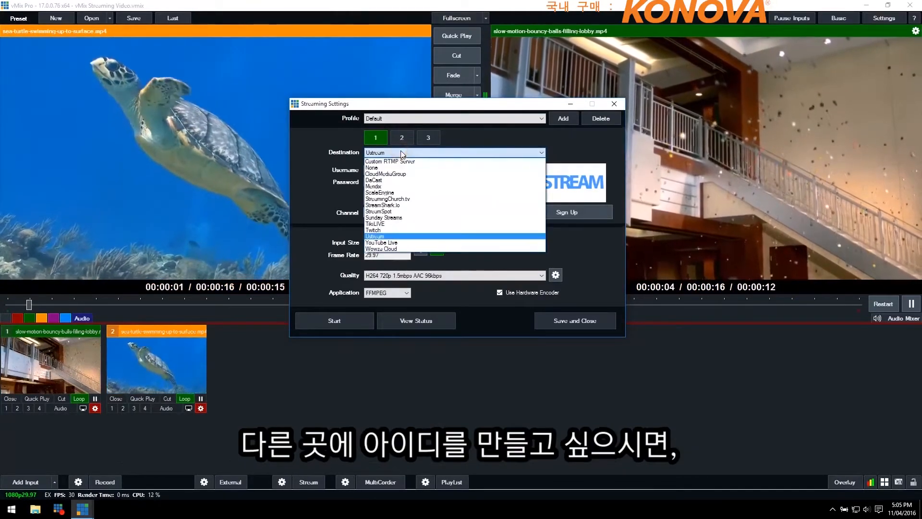
left_click(335, 198)
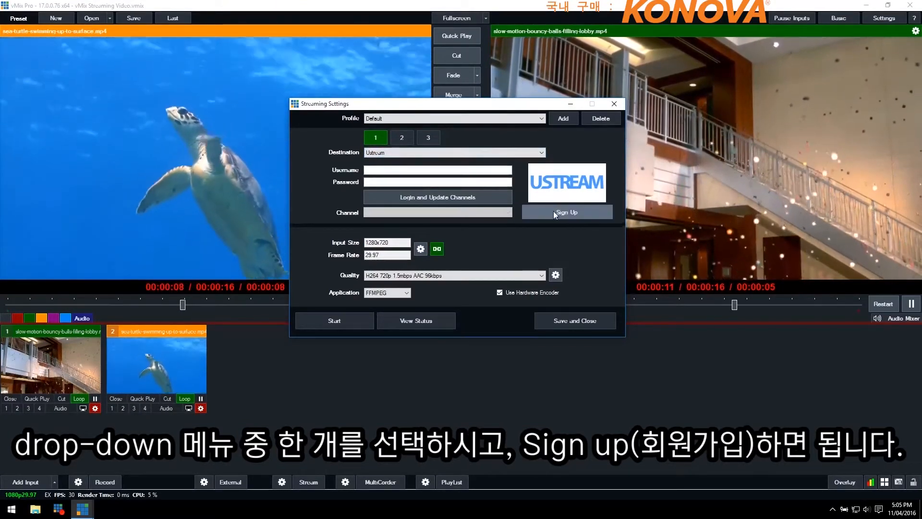
Set the first stream's destination to YouTube Live and place the cursor in the stream key field
left_click(453, 152)
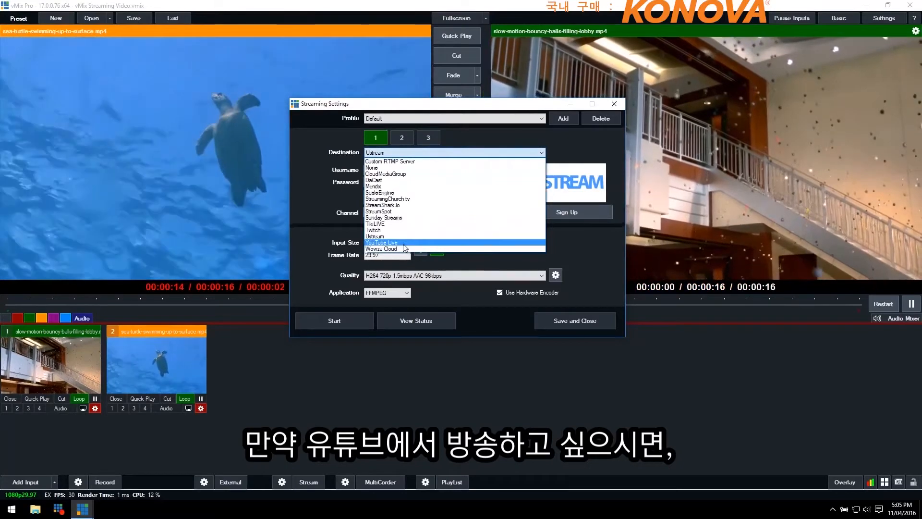
left_click(403, 243)
left_click(395, 170)
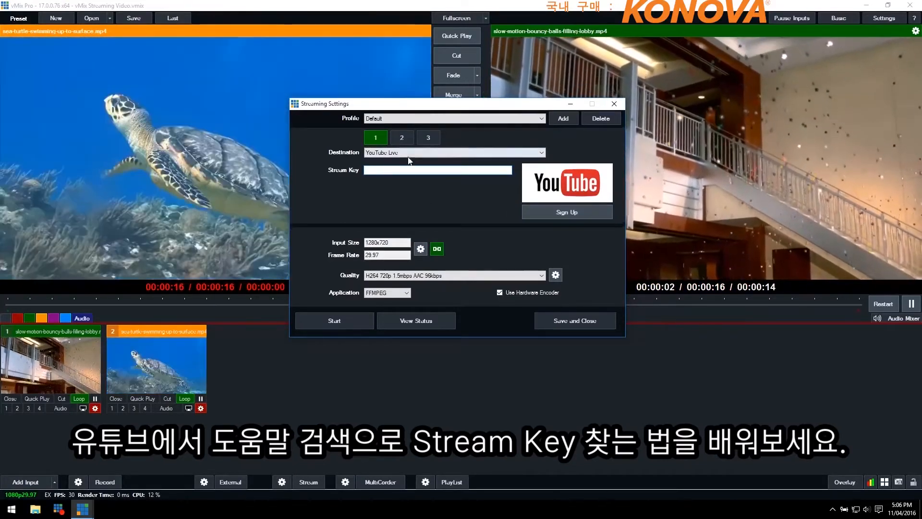
Set the first stream's destination to Custom RTMP Server and place the cursor in the stream name or key field
left_click(407, 153)
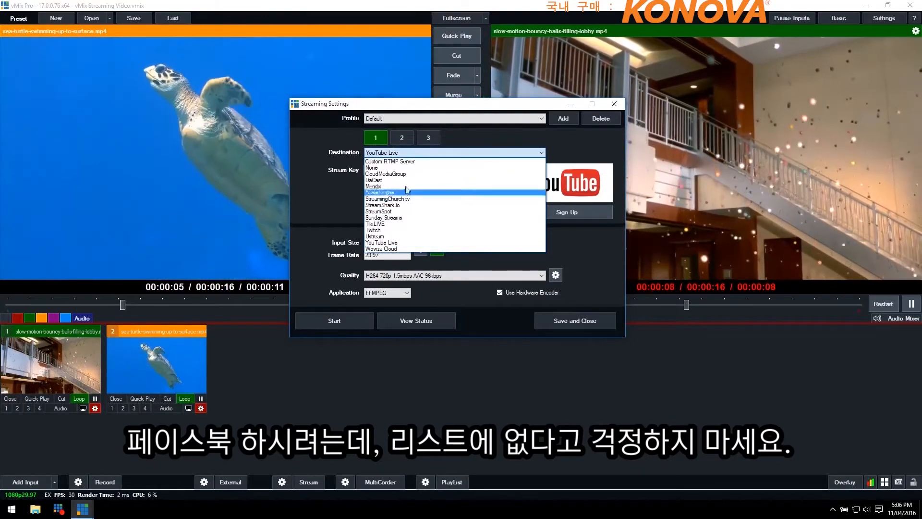
left_click(406, 162)
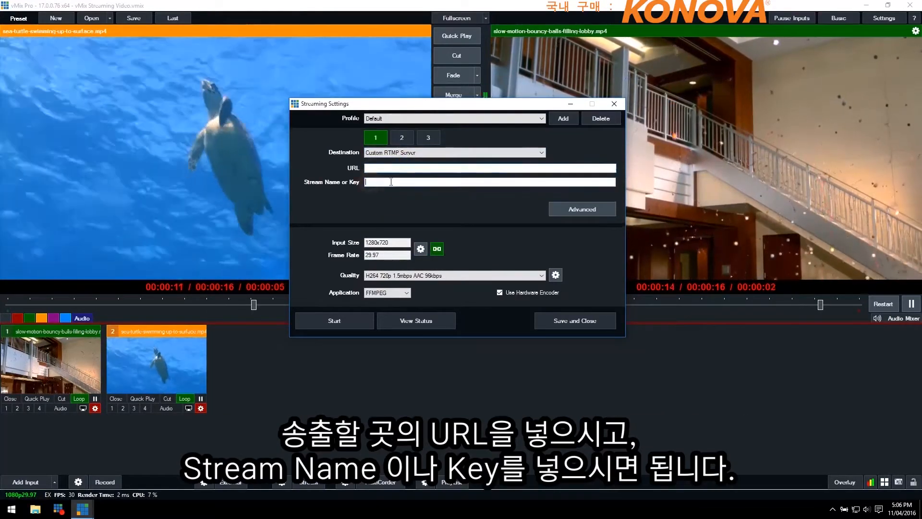
left_click(391, 181)
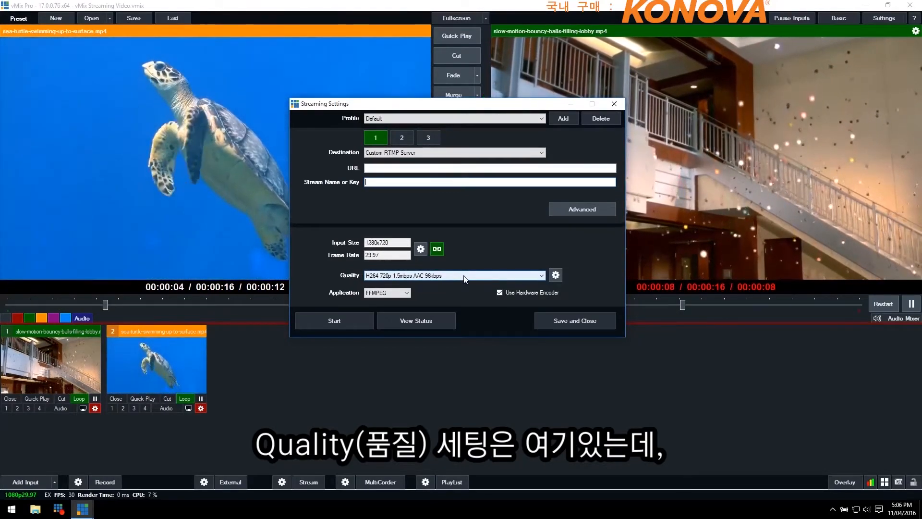
Examine the quality presets and the first video bit rate's options in the detailed streaming quality settings, cancelling without changes
left_click(463, 275)
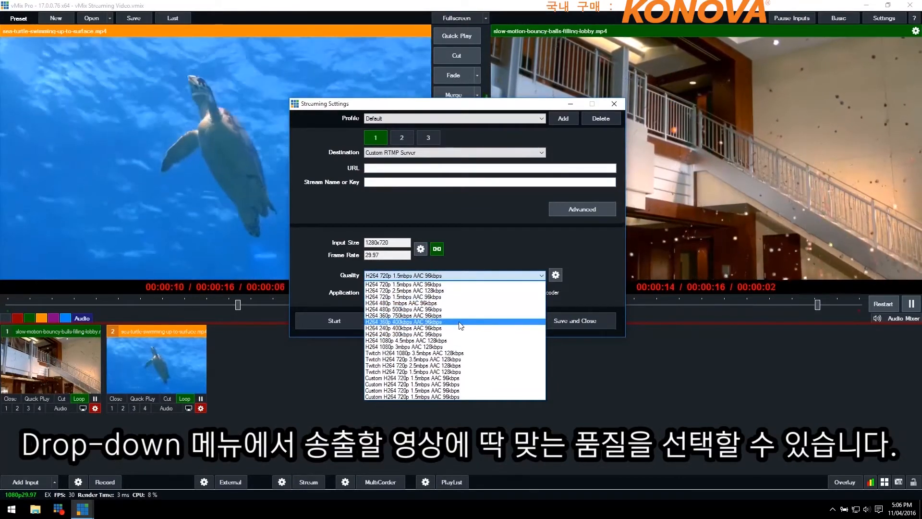
left_click(569, 275)
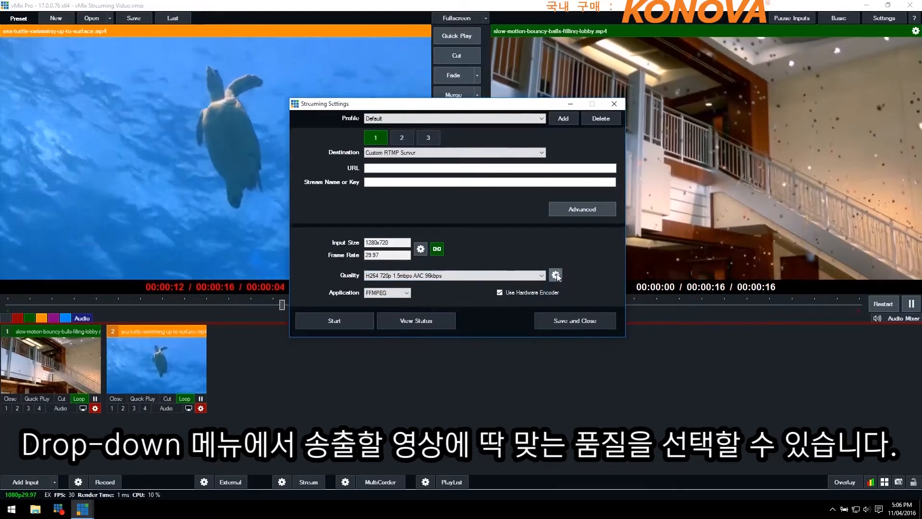
left_click(555, 275)
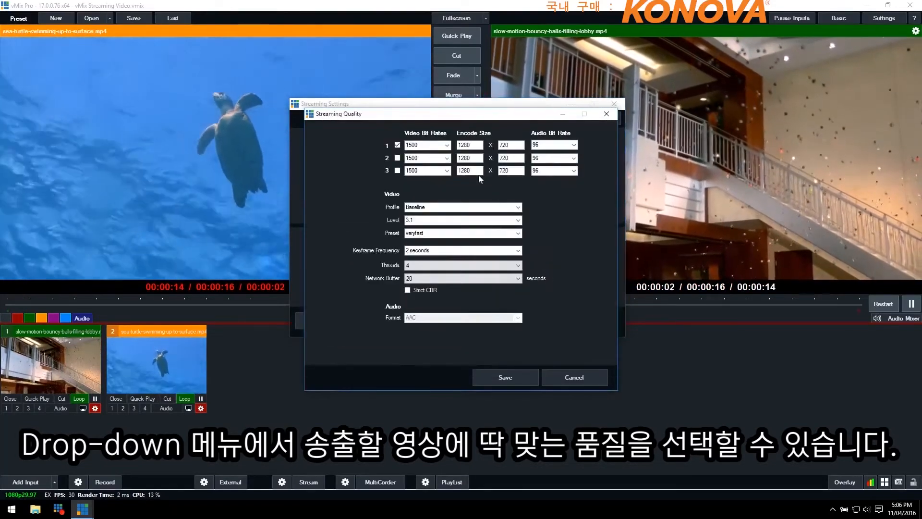
left_click(448, 145)
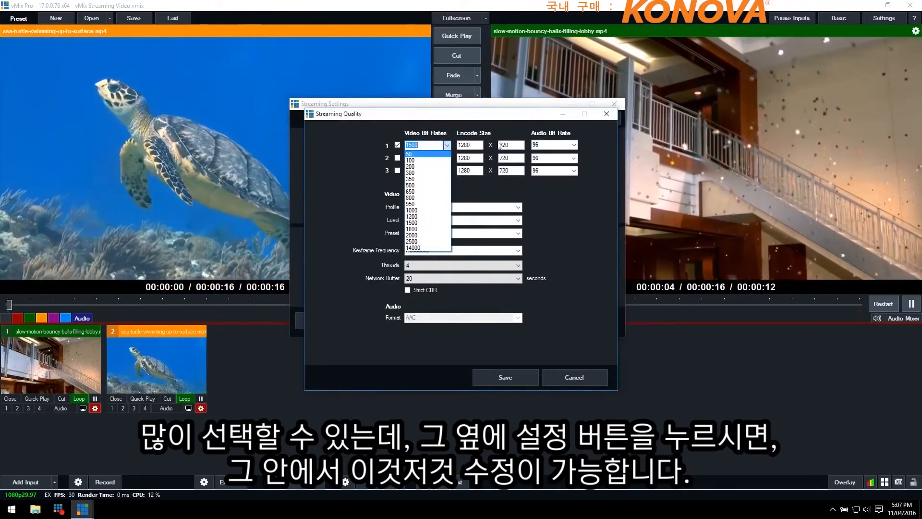
left_click(550, 224)
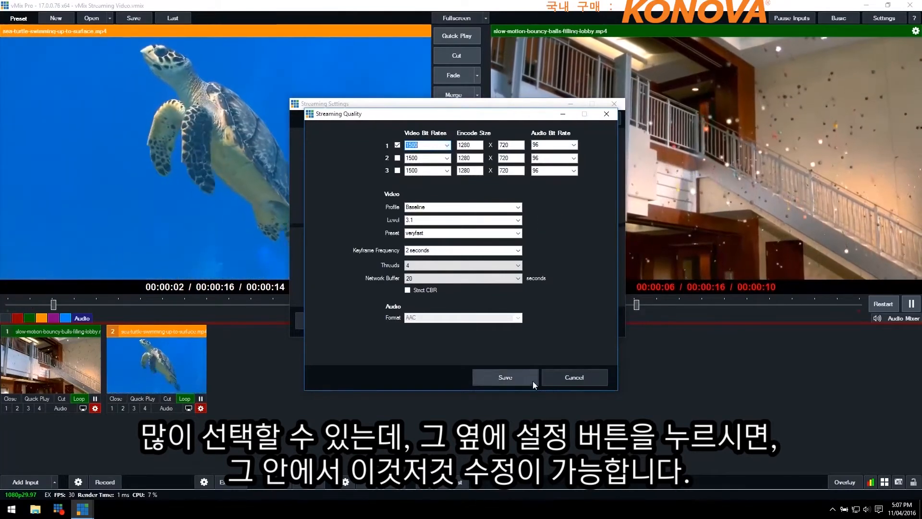
left_click(567, 378)
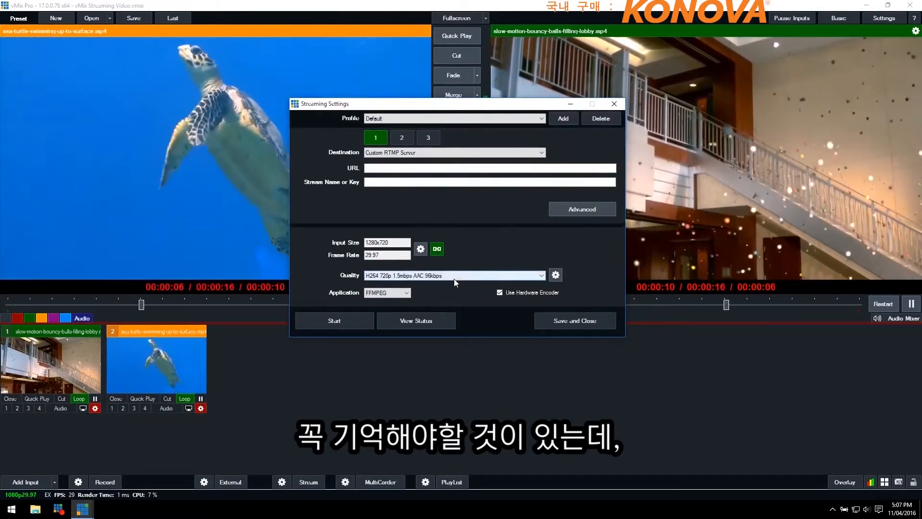
Review the quality presets and the application options, and save the streaming settings
left_click(454, 278)
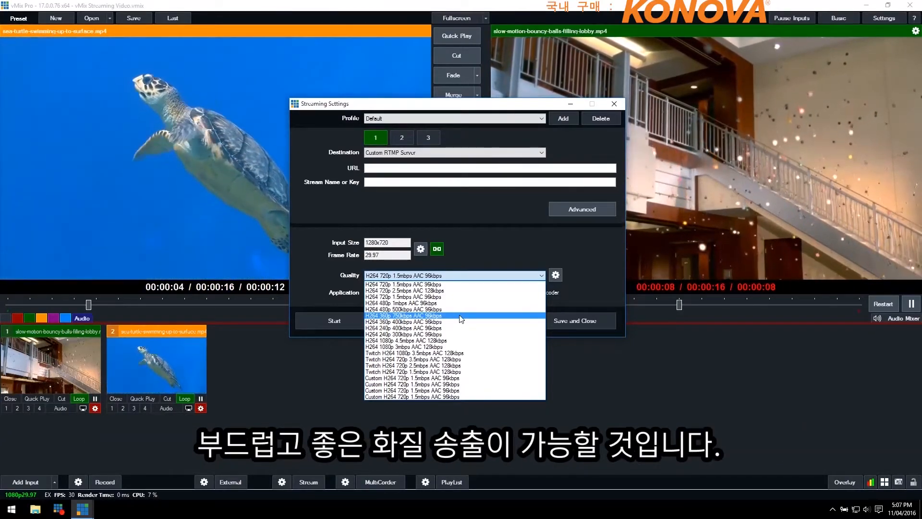
left_click(501, 255)
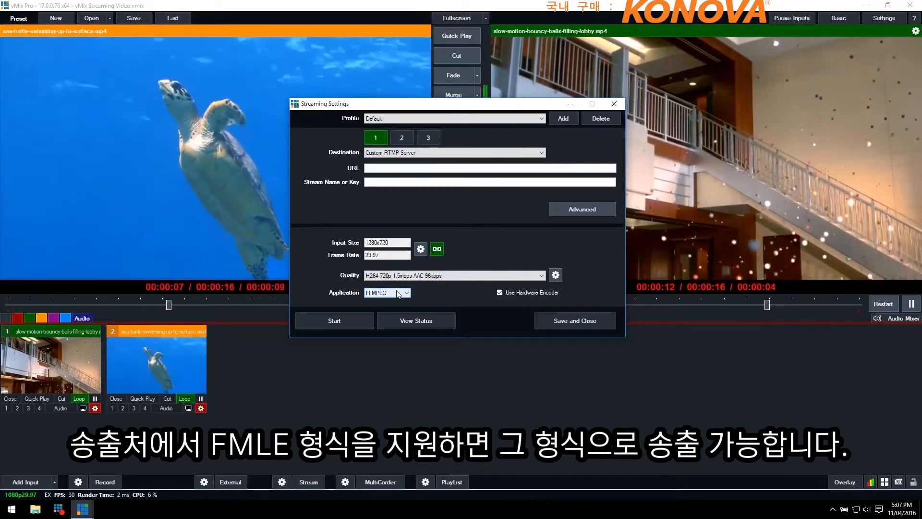
left_click(398, 293)
left_click(433, 303)
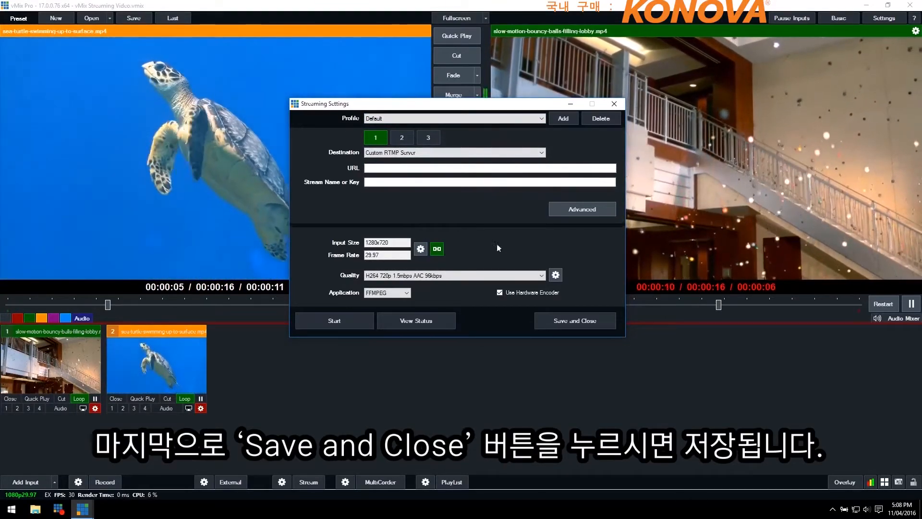
left_click(566, 321)
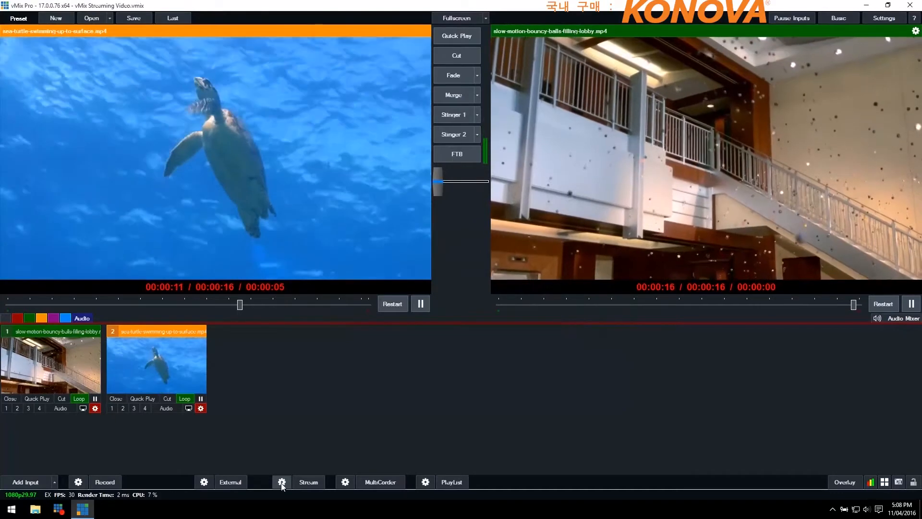
Load the saved Streaming Video profile in the streaming settings and save it as the active configuration
left_click(282, 482)
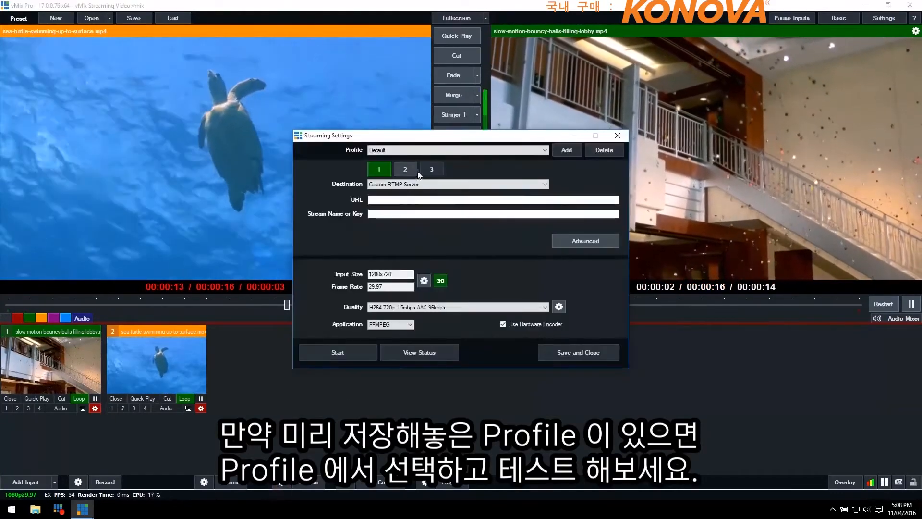
left_click(433, 150)
left_click(419, 164)
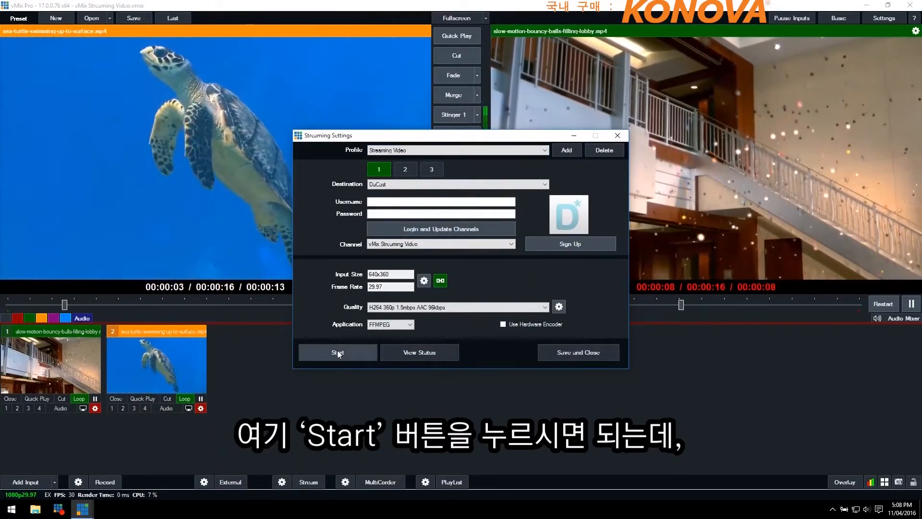
left_click(582, 354)
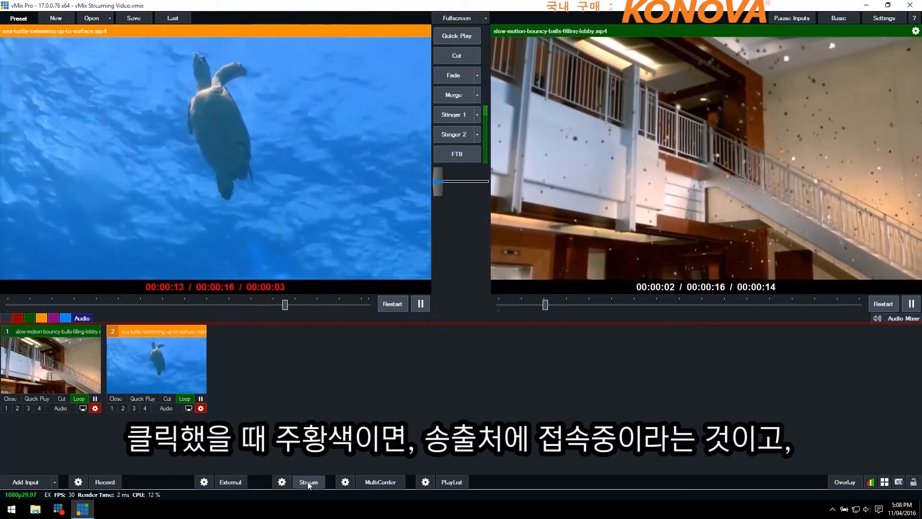
Start the live stream and stop it again, confirming the stop
left_click(307, 482)
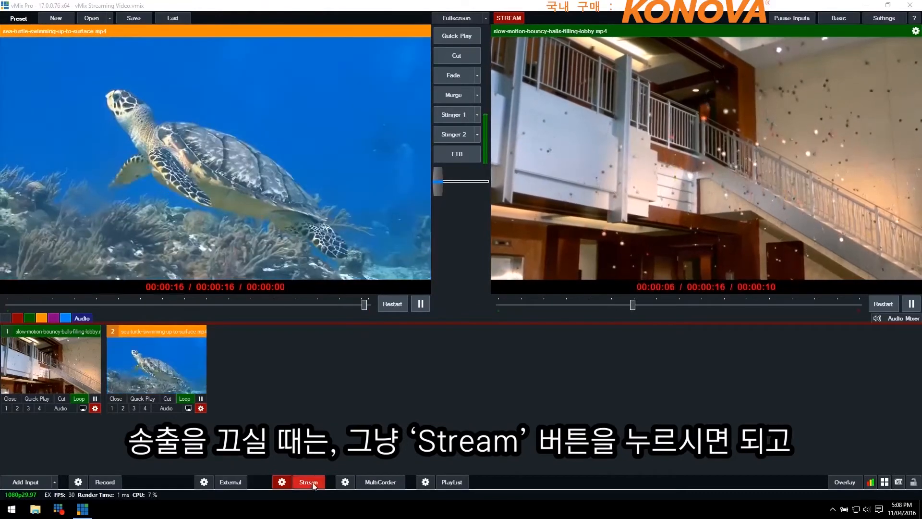
left_click(309, 482)
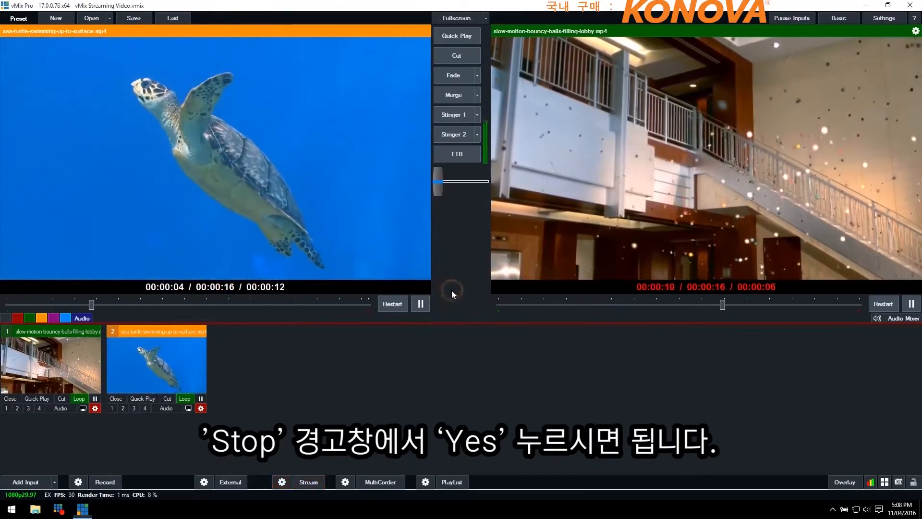
left_click(446, 288)
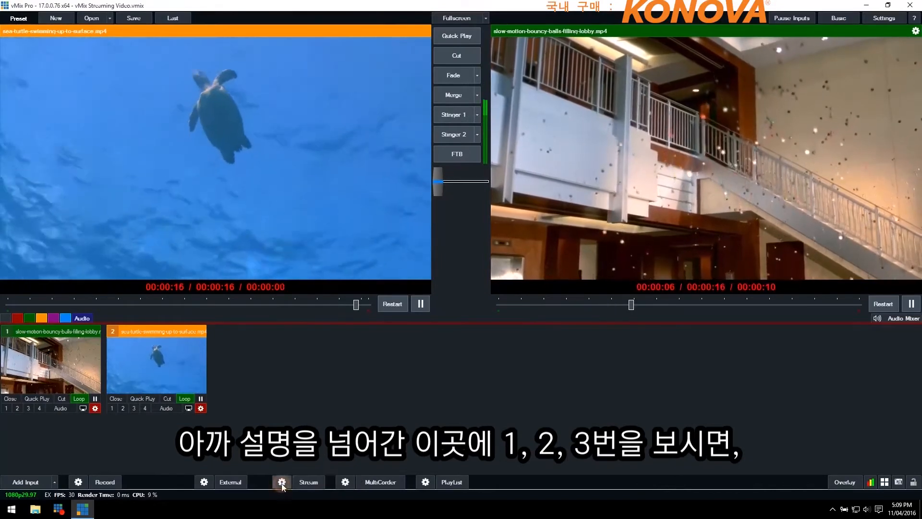
Set the second stream's destination to CloudMediaGroup in the streaming settings
left_click(281, 481)
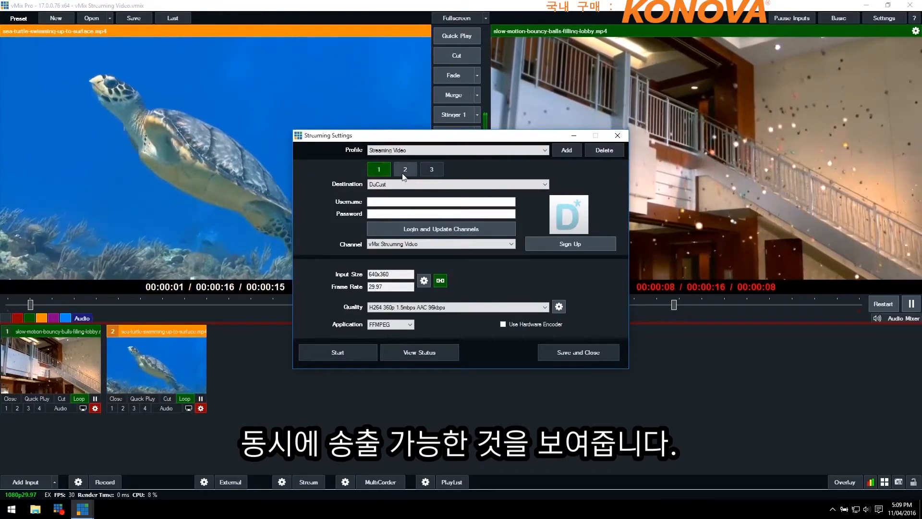
left_click(406, 171)
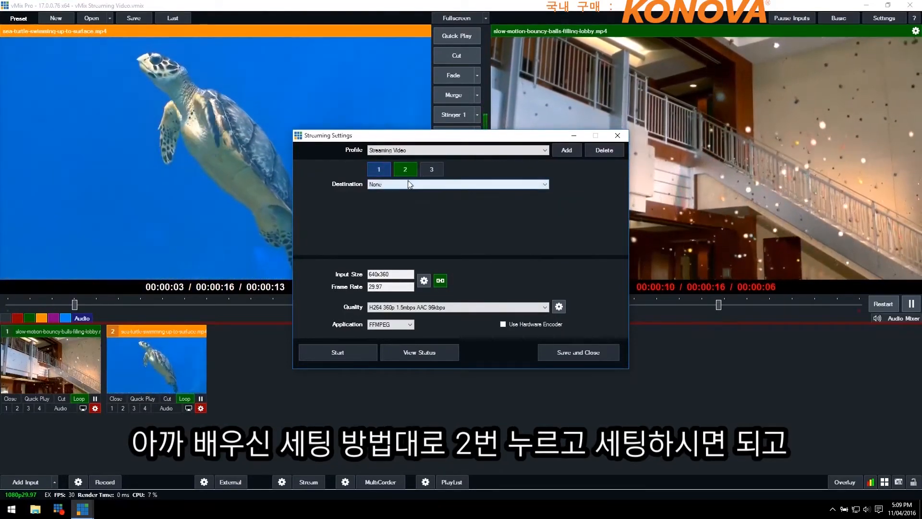
left_click(409, 182)
left_click(403, 206)
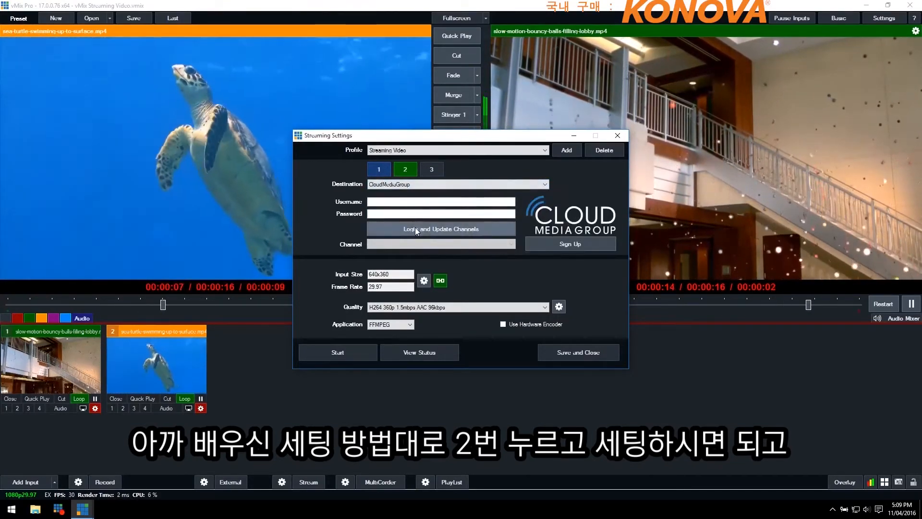
Set the third stream's destination to TikiLIVE in the streaming settings
left_click(432, 169)
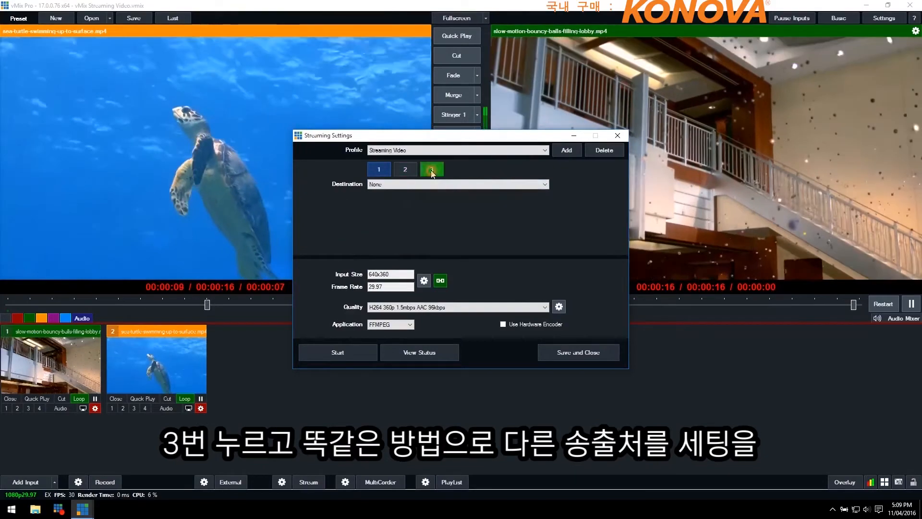
left_click(392, 185)
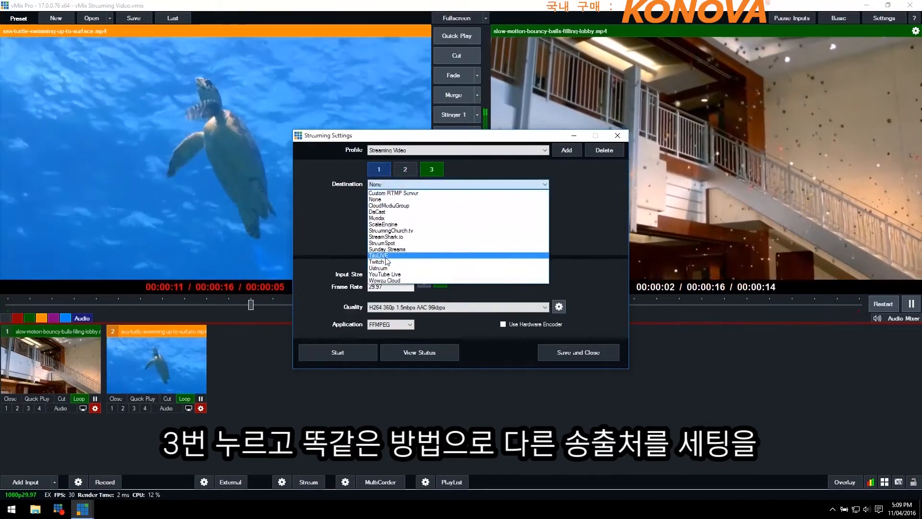
left_click(379, 256)
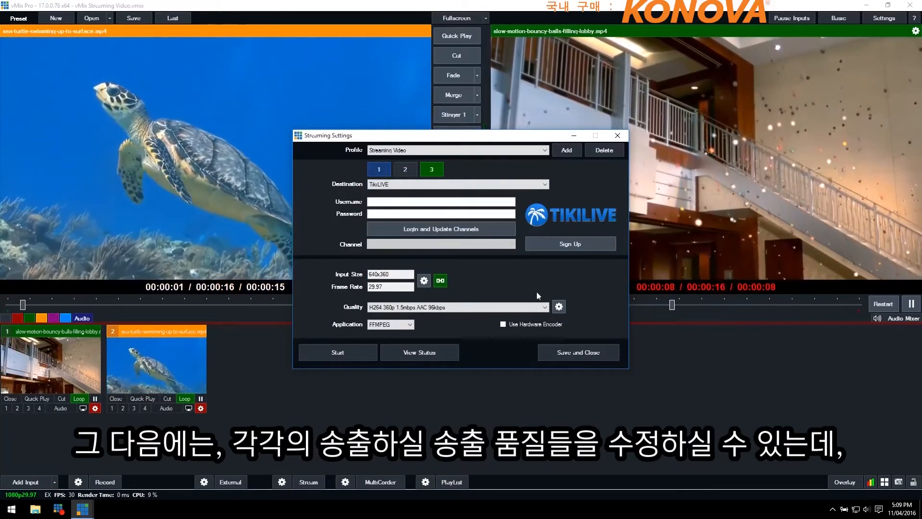
Try separate streaming qualities with video bit rates of 200 for stream 2 and 500 for stream 3, and discard the changes
left_click(558, 308)
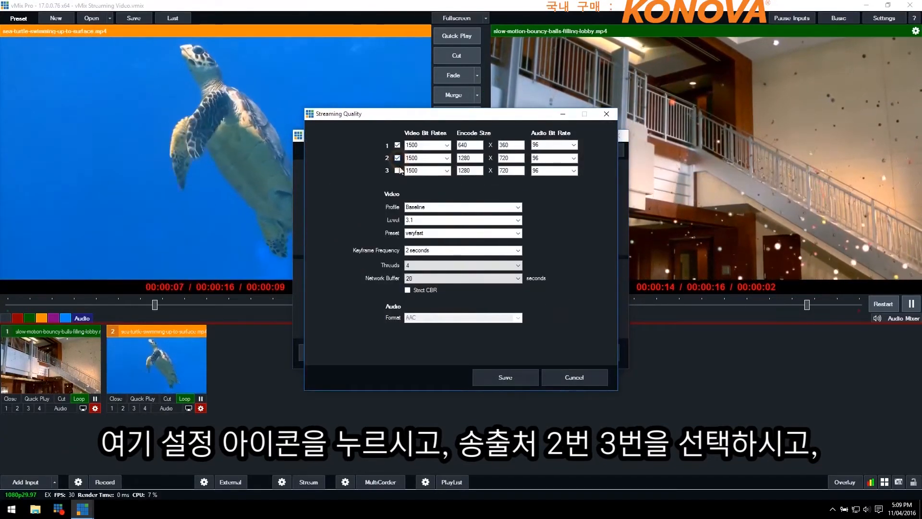
left_click(447, 158)
left_click(442, 186)
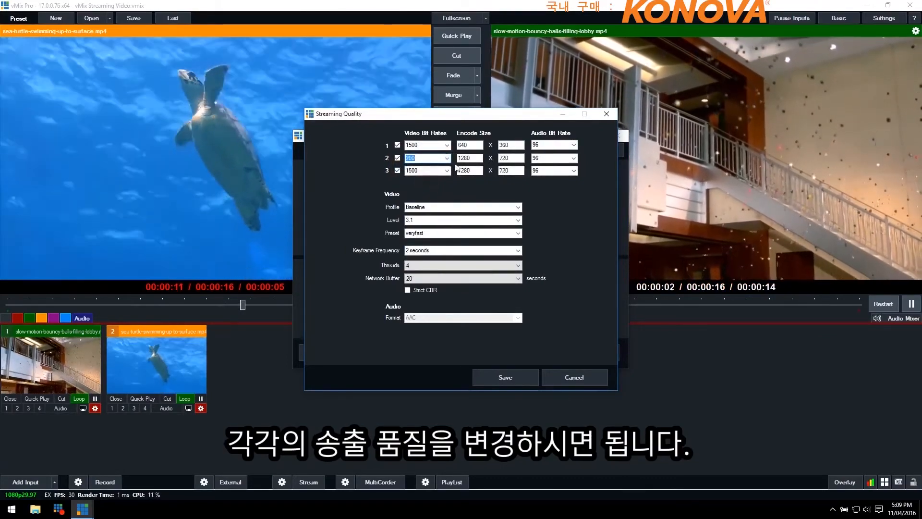
left_click(446, 171)
left_click(429, 206)
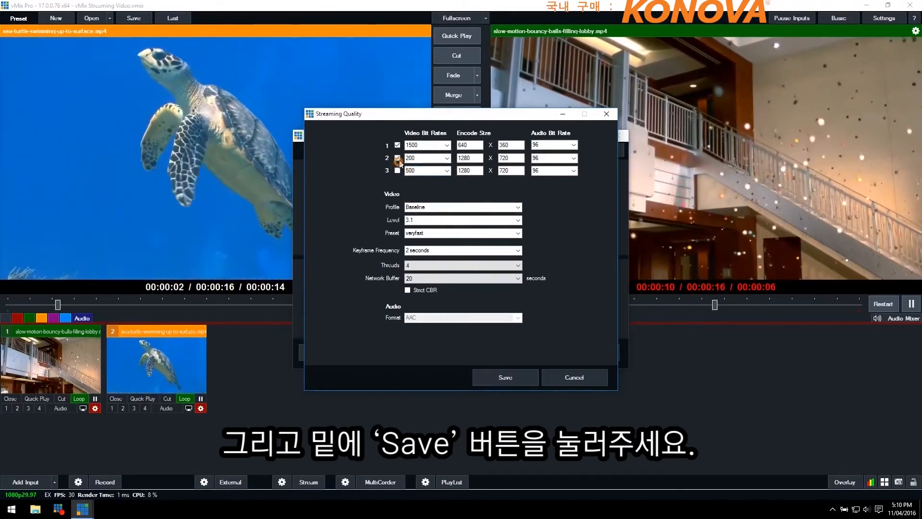
left_click(572, 378)
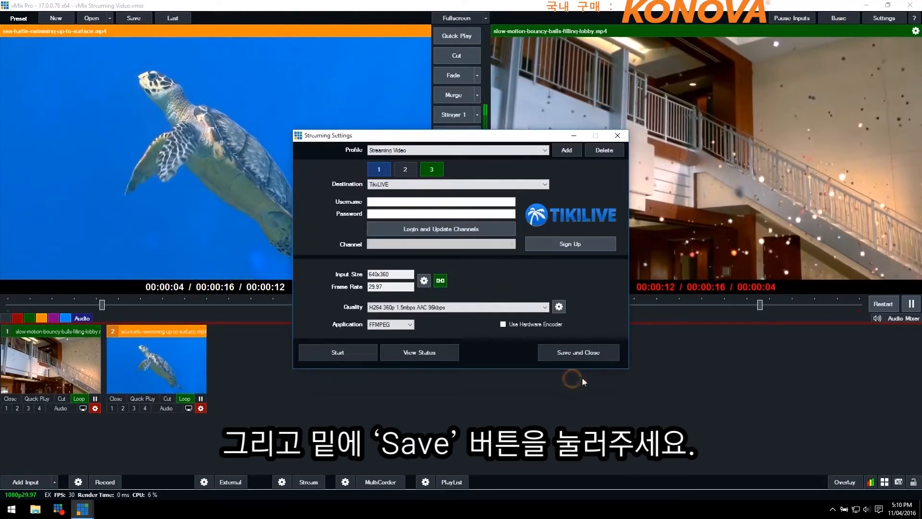
Set the destinations of the third and second streams to None
left_click(397, 185)
left_click(392, 199)
left_click(405, 171)
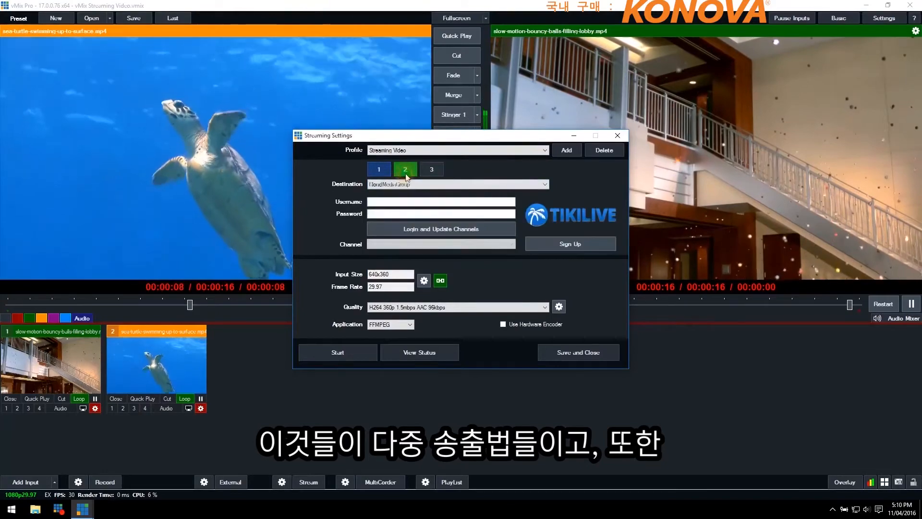
left_click(411, 185)
left_click(404, 199)
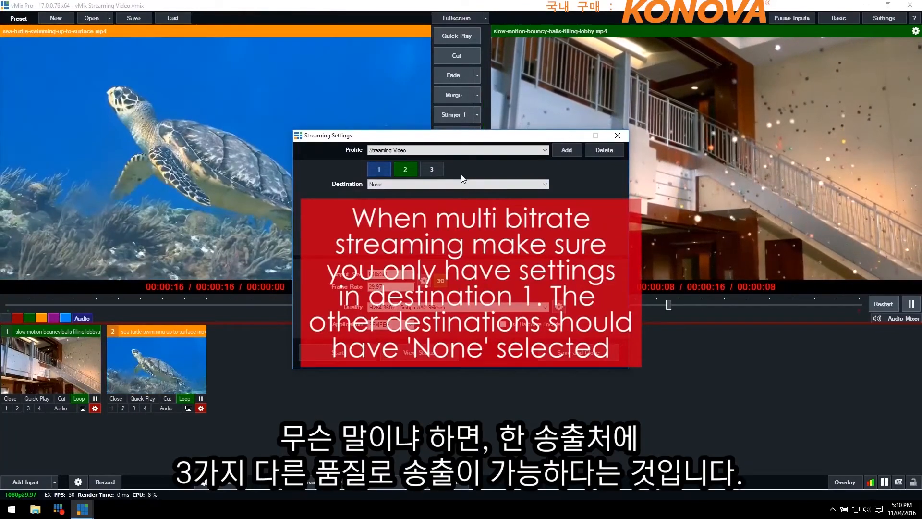
Enable the second and third bit rate rows in the streaming quality settings for destination 1
left_click(382, 169)
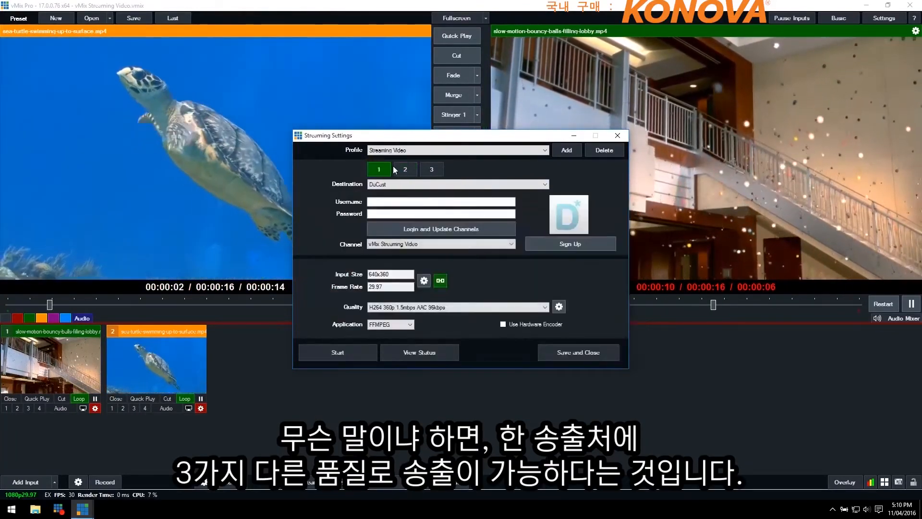
left_click(560, 308)
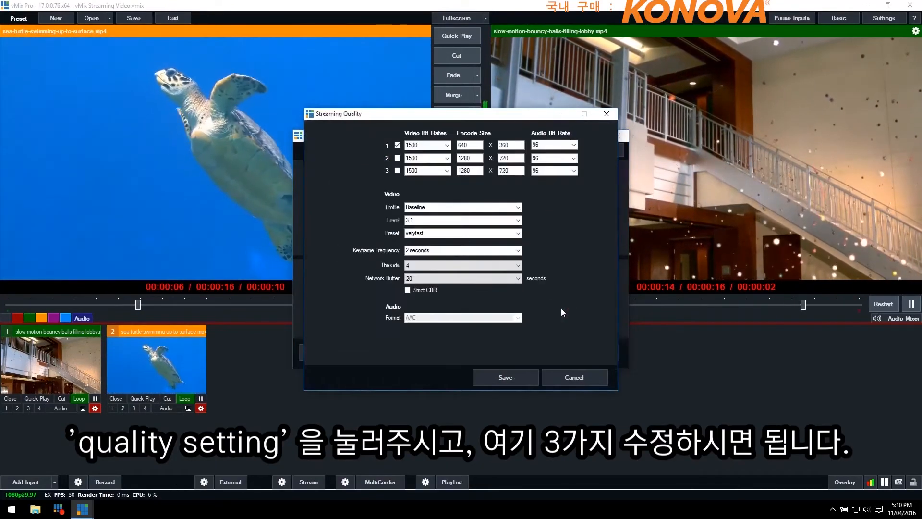
left_click_drag(404, 114, 558, 113)
left_click(552, 157)
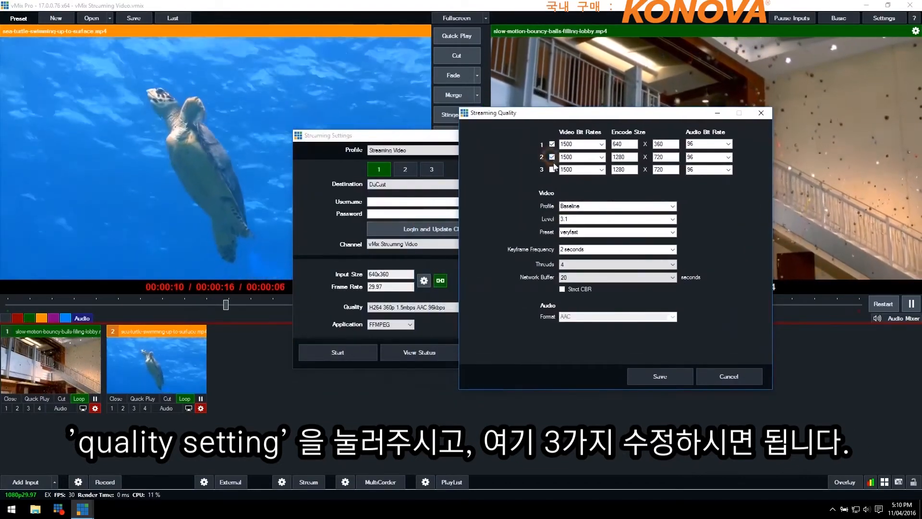
left_click(551, 169)
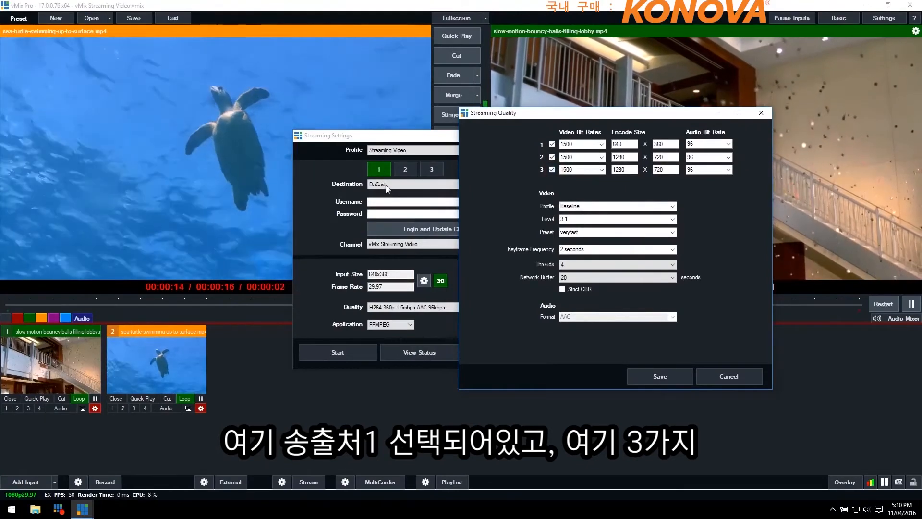
Set the video bit rates of row 2 to 350 and row 3 to 200, and save the streaming quality
left_click_drag(528, 113, 427, 110)
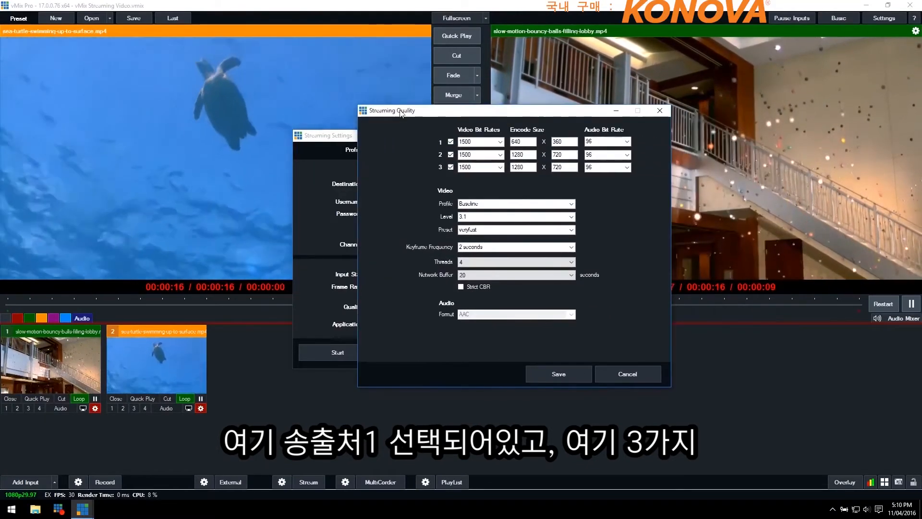
left_click(499, 154)
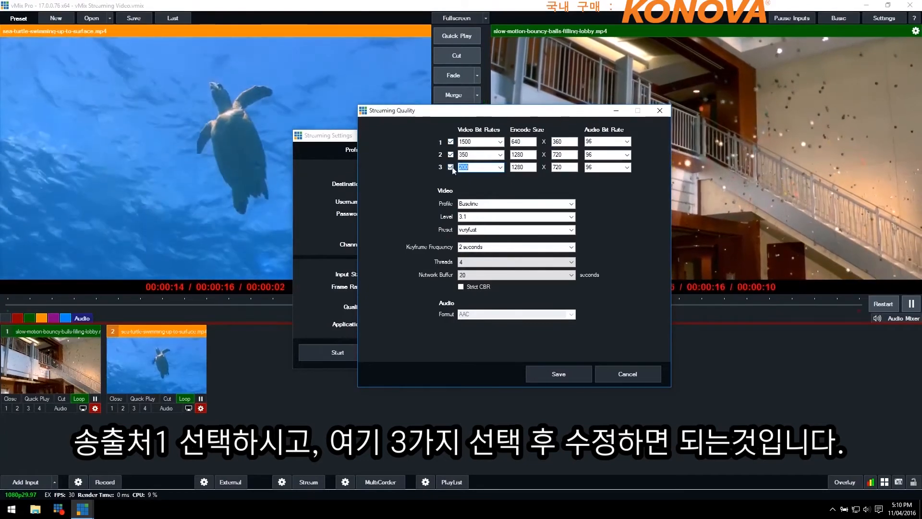
left_click(559, 372)
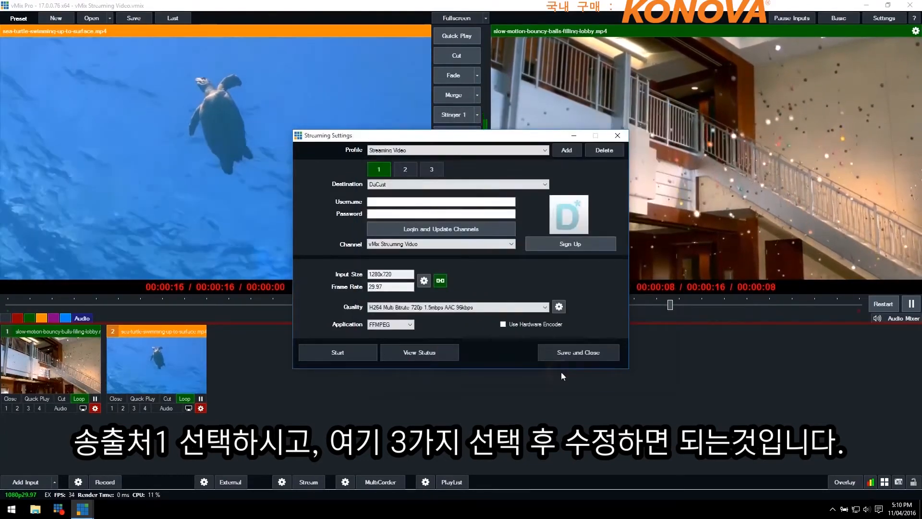